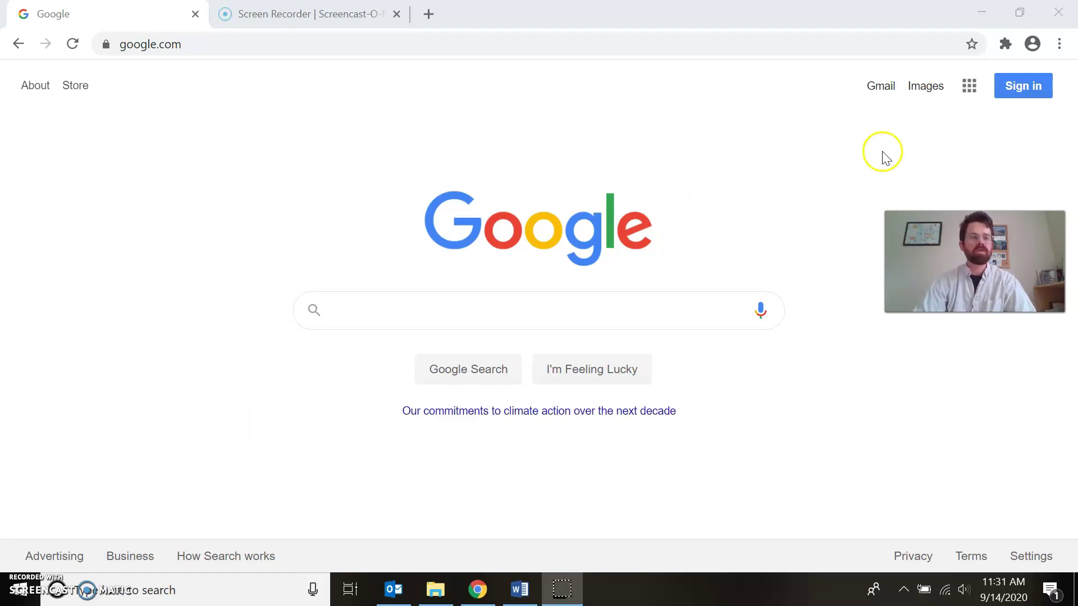
Step: Open Google Docs from the Google apps on the Google homepage
click(971, 90)
drag(1042, 157, 1043, 243)
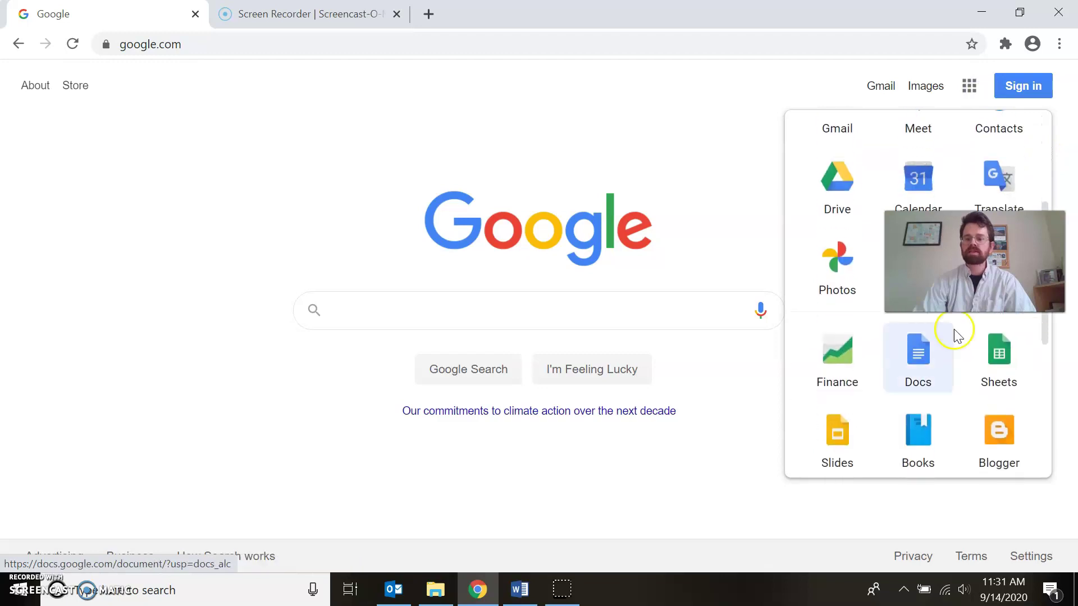
click(918, 359)
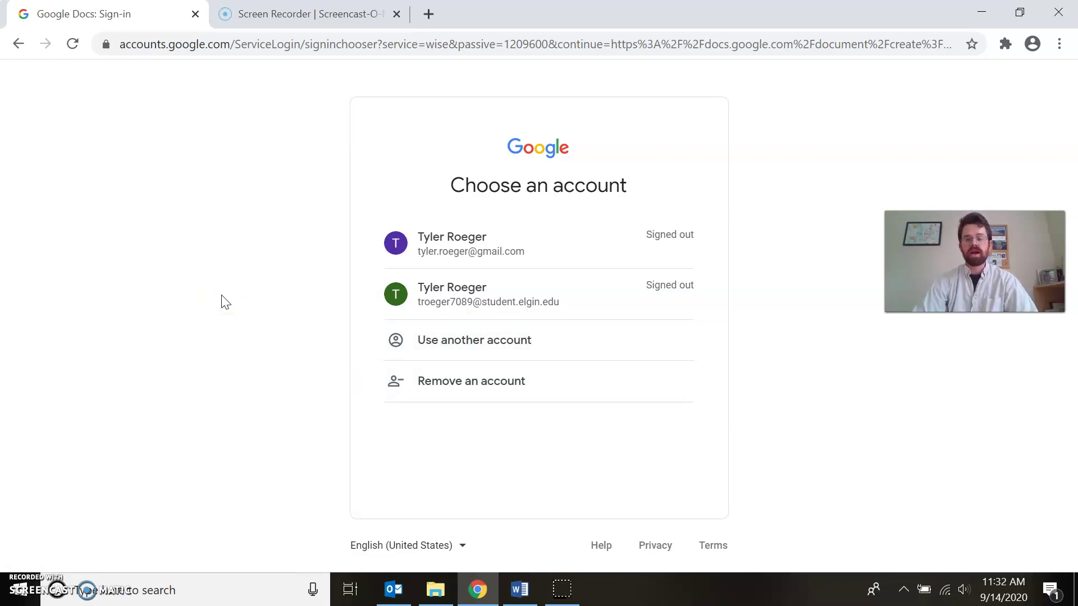
Step: Sign in to Google Docs with the student account by entering the account password
click(486, 306)
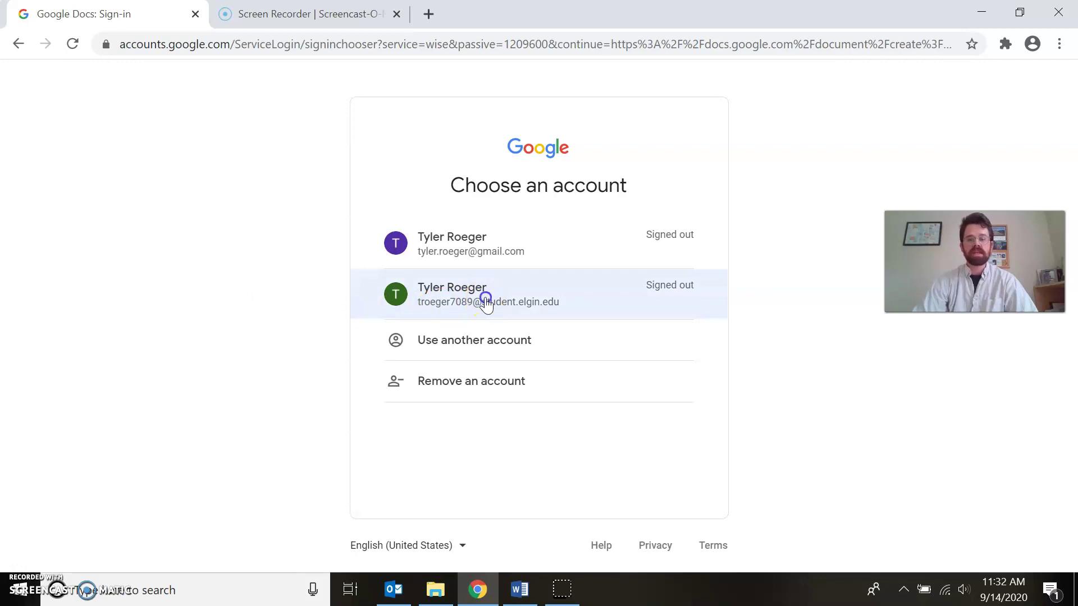
text(•)
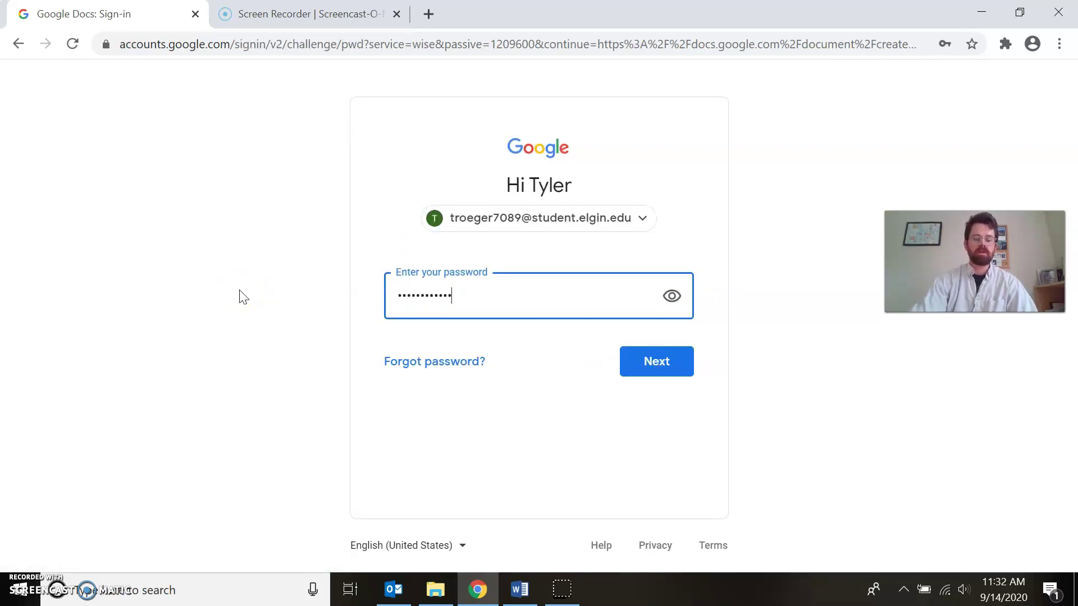
click(672, 371)
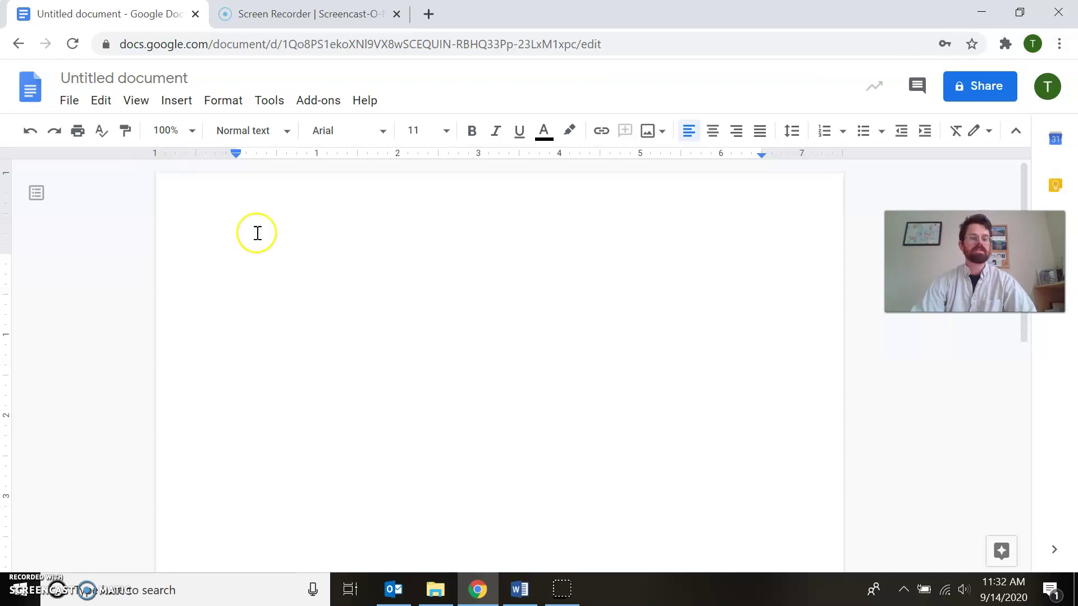
Step: Rename the untitled document as 9.14.20 Frankenstein
click(136, 79)
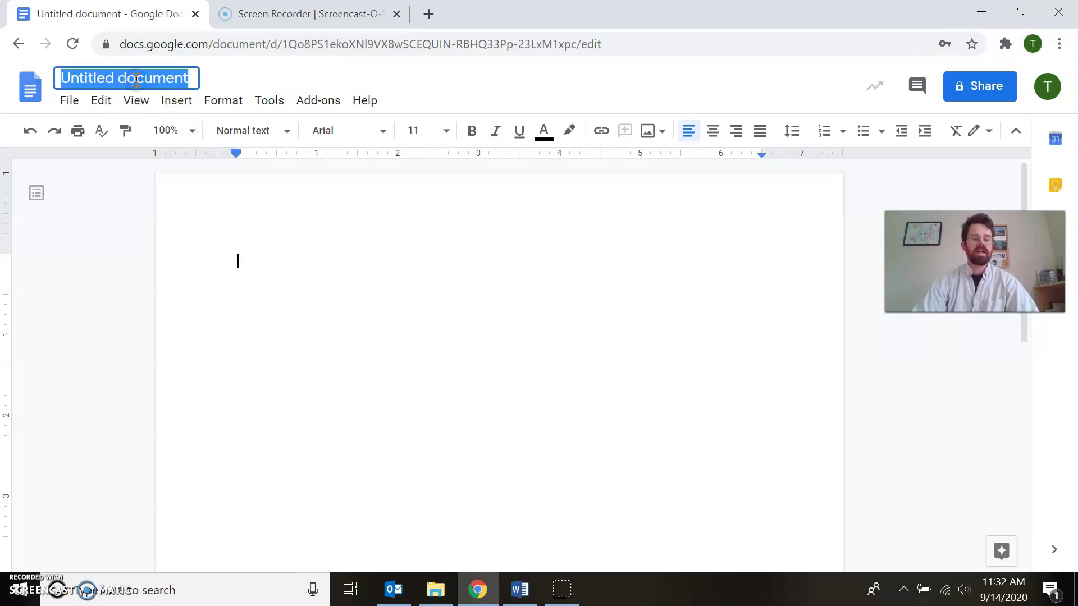
text(9.14.20 Frankenstein)
key(BackSpace)
key(BackSpace)
text(ein)
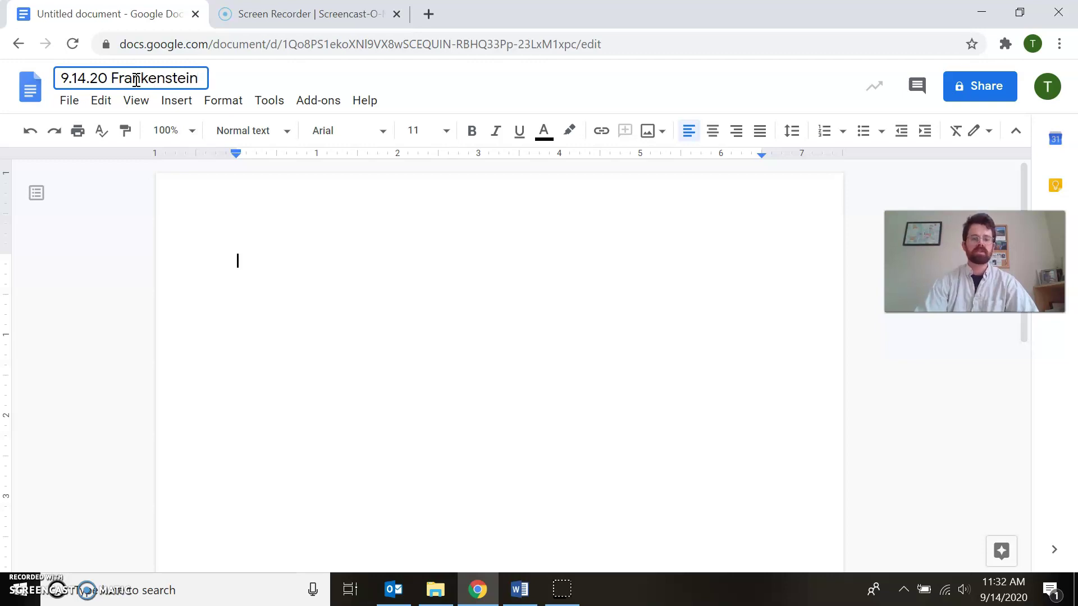
click(269, 257)
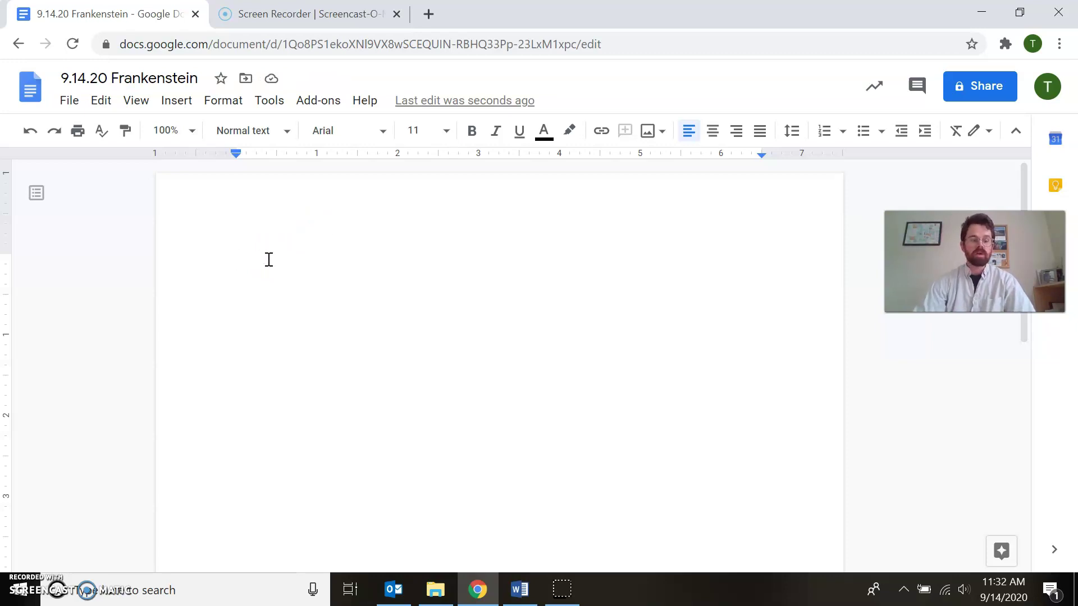
Step: Paste the copied Breakout Group 1 heading, instructions and two Frankenstein discussion questions into the document, and review them
key(ctrl+v)
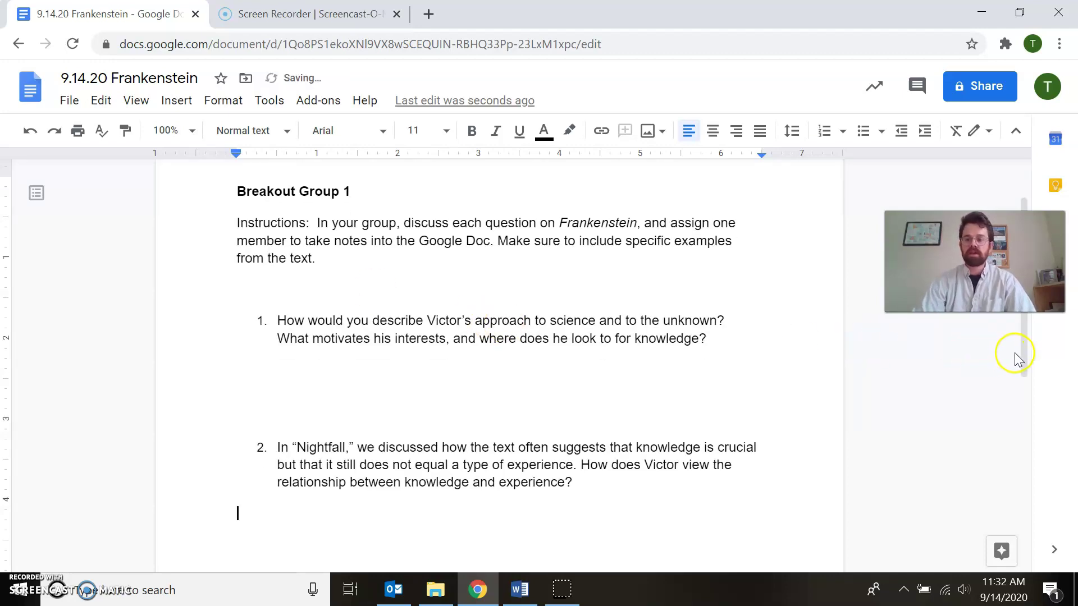
drag(1022, 349, 1020, 324)
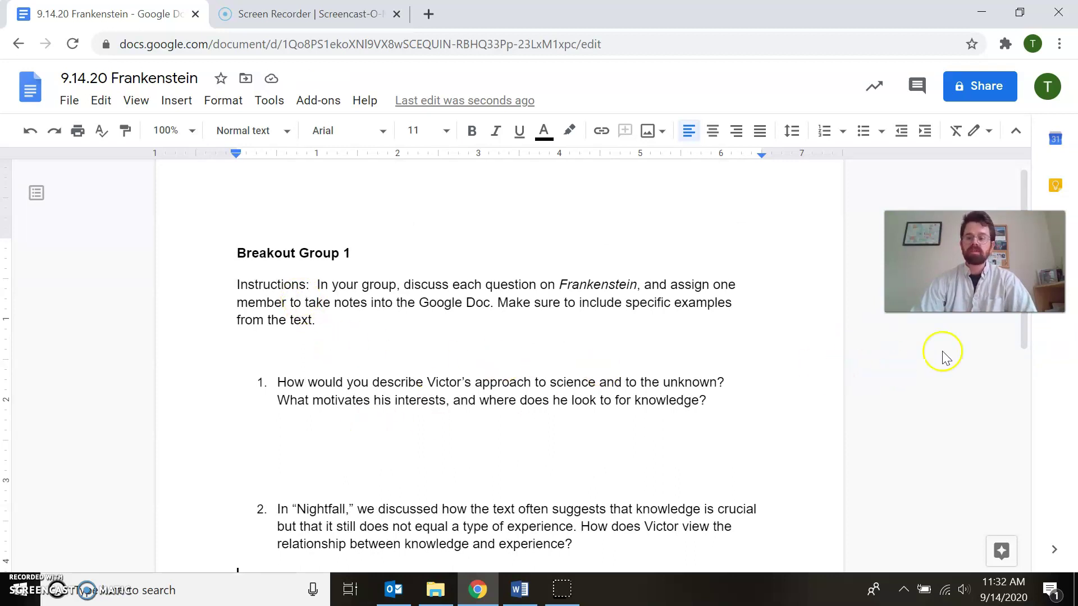
drag(1030, 329, 1030, 373)
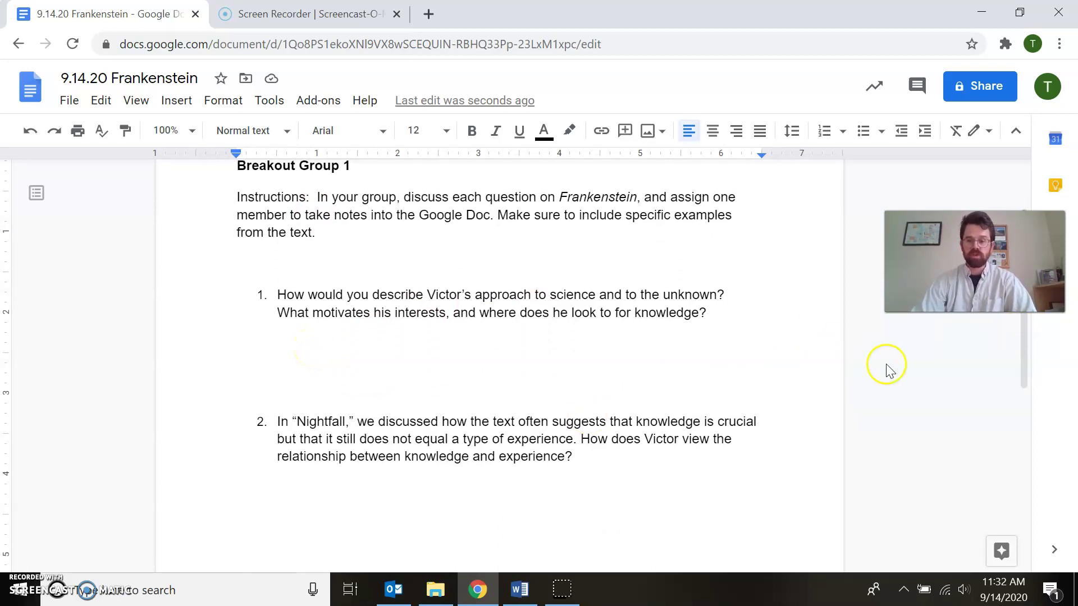
drag(1025, 364, 1025, 356)
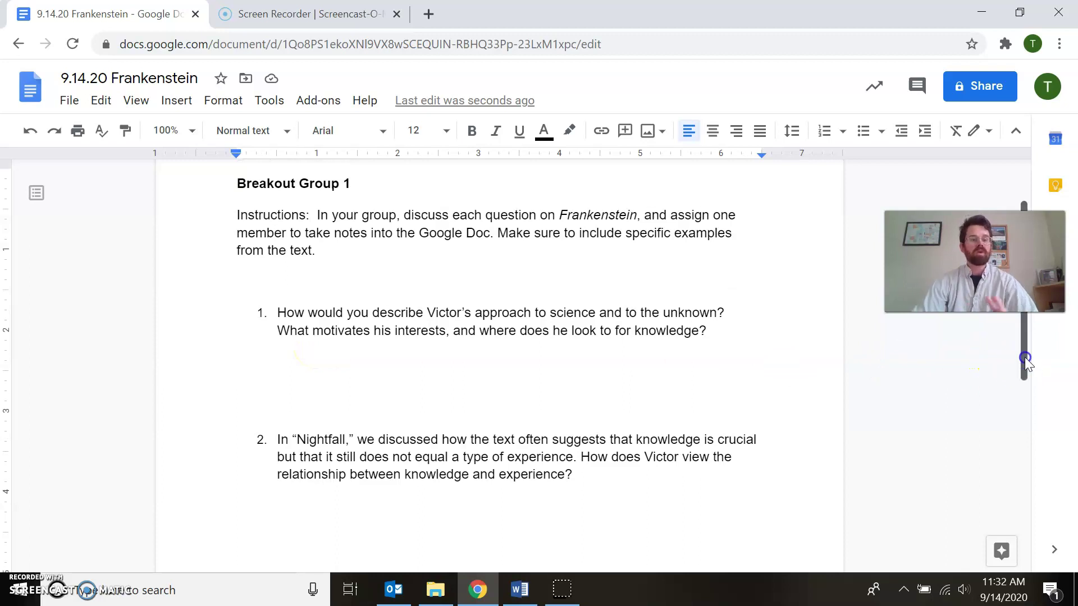
Step: Copy the entire Breakout Group 1 section and paste a duplicate directly below its second question
drag(589, 474, 220, 184)
key(ctrl+c)
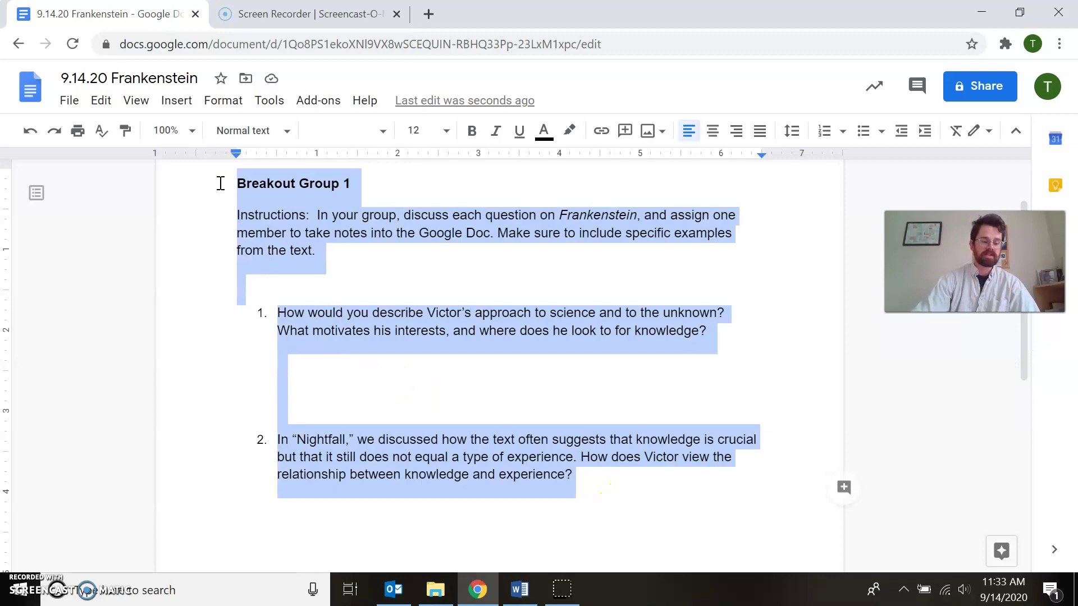
click(579, 499)
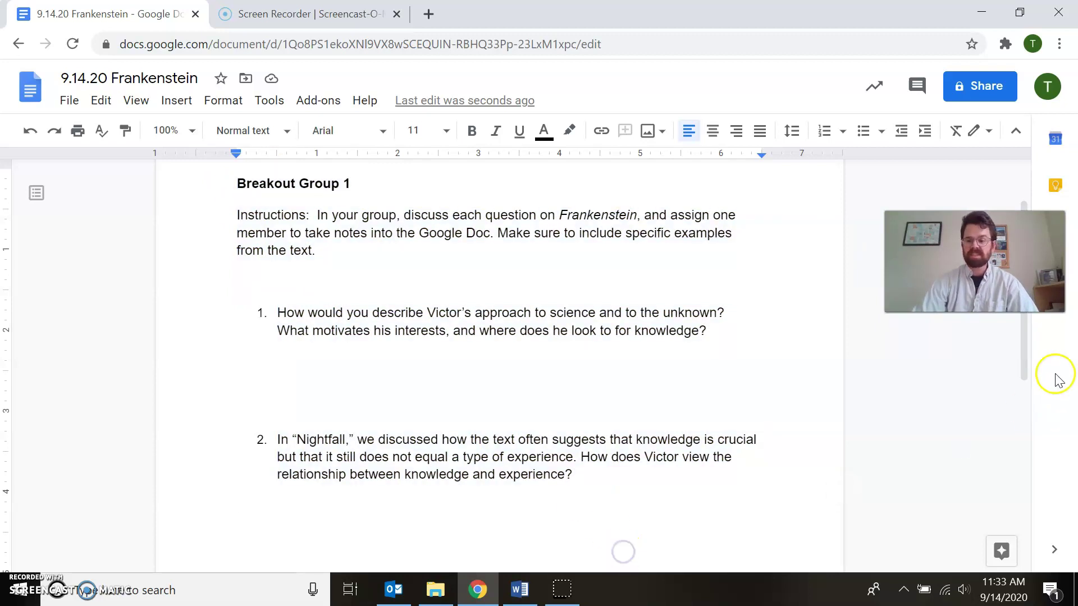
scroll(1022, 365, down, 1)
key(ctrl+v)
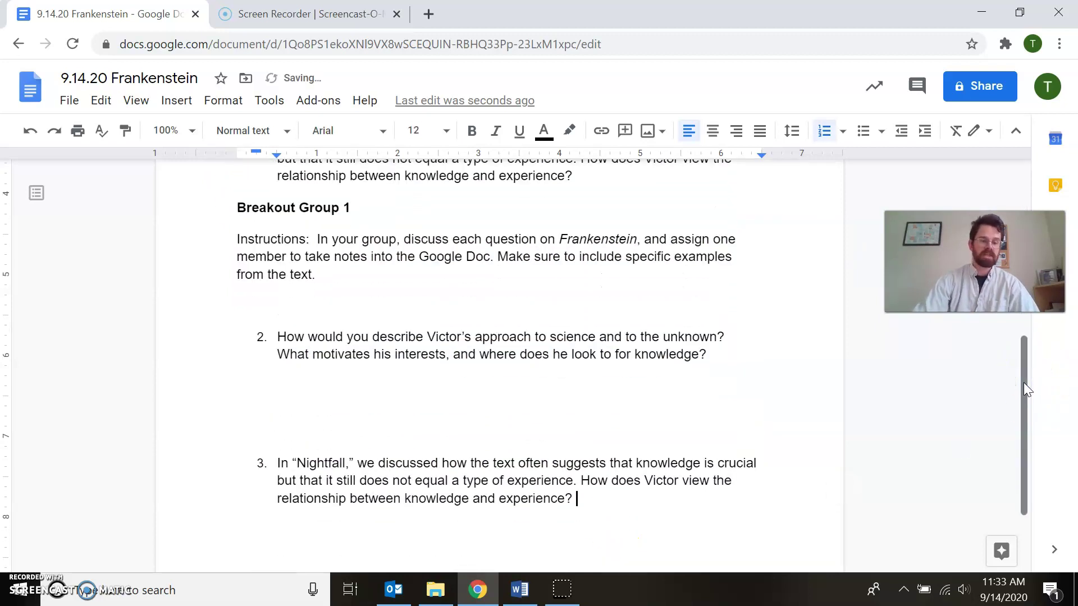
Step: Change the heading of the duplicated section to Breakout Group 2
click(1025, 453)
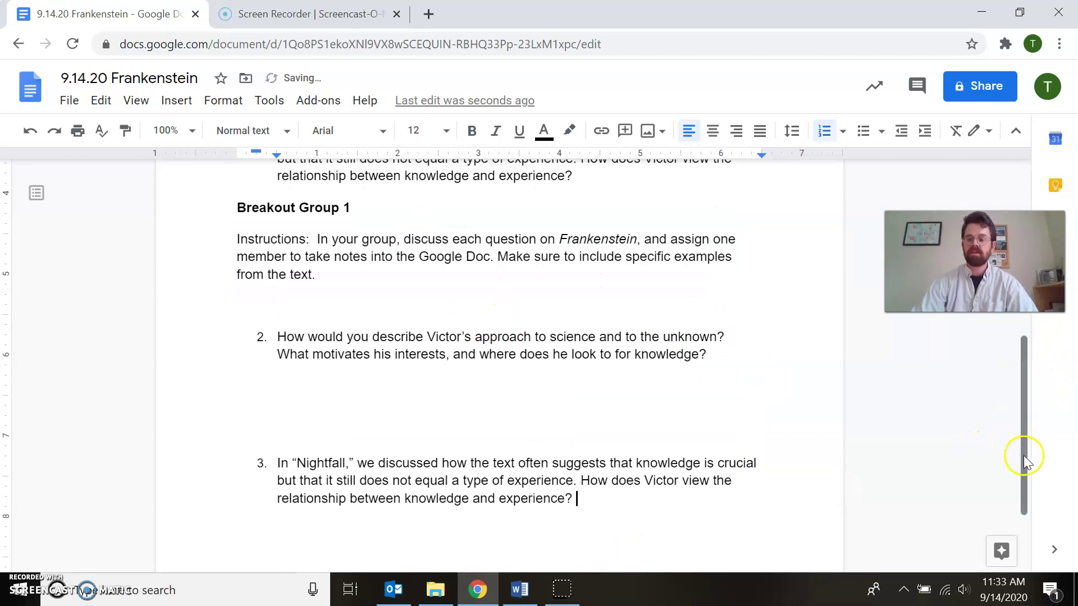
scroll(1025, 454, up, 3)
click(353, 360)
key(BackSpace)
text(2)
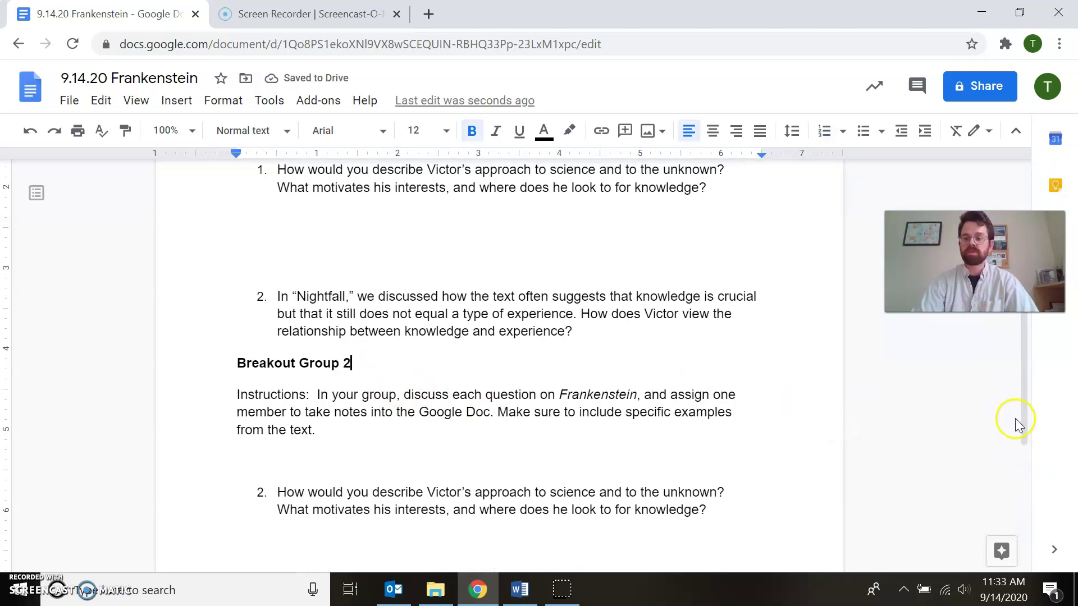
Step: Insert two blank lines above the Breakout Group 2 heading to separate it from the first group's questions
drag(1022, 419, 1031, 397)
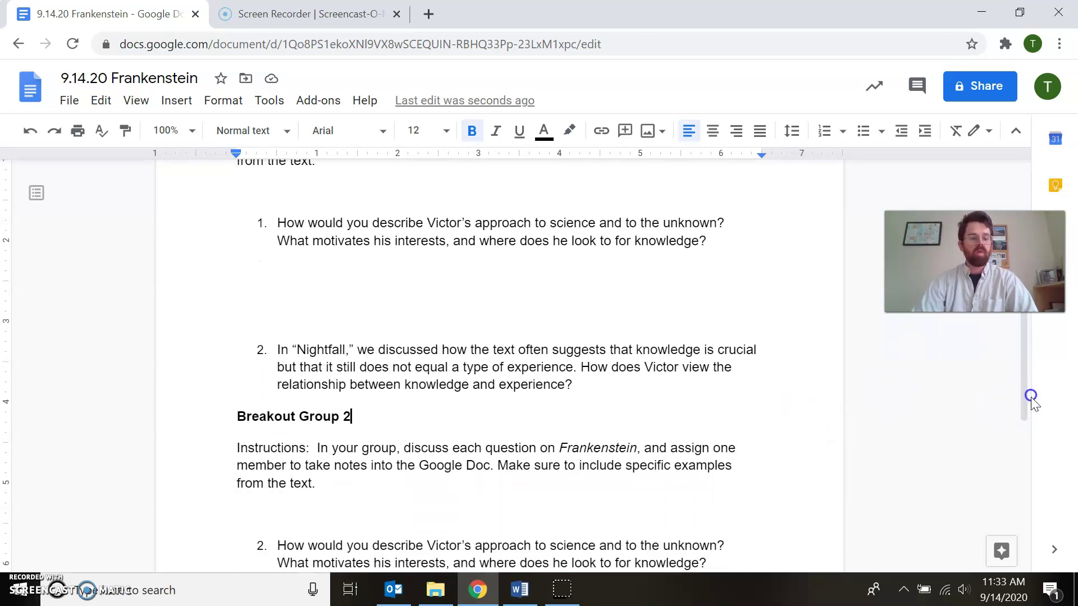
click(234, 415)
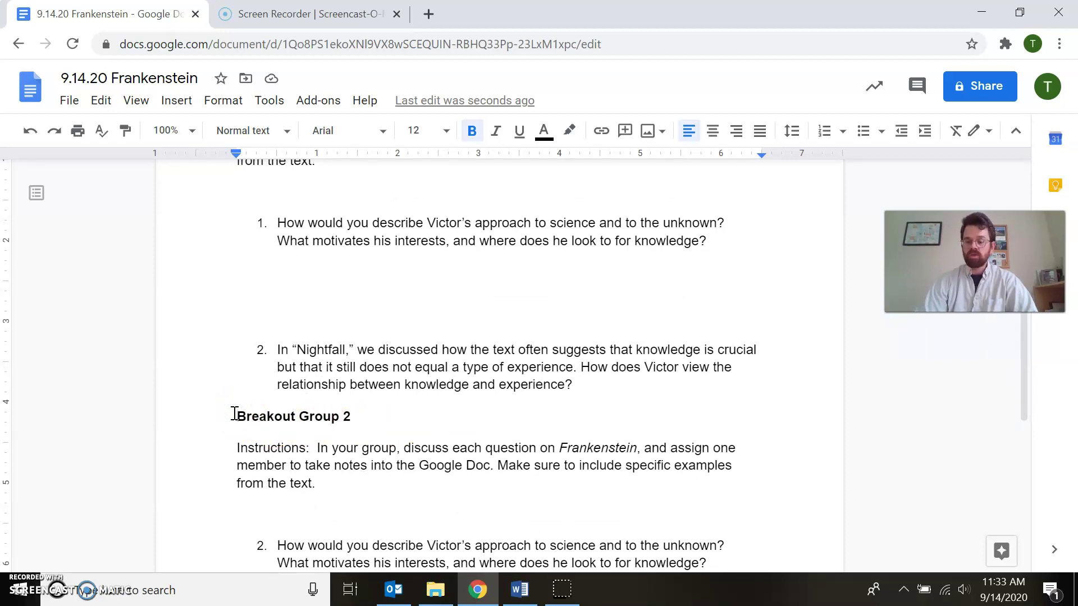
key(Return)
key(Return)
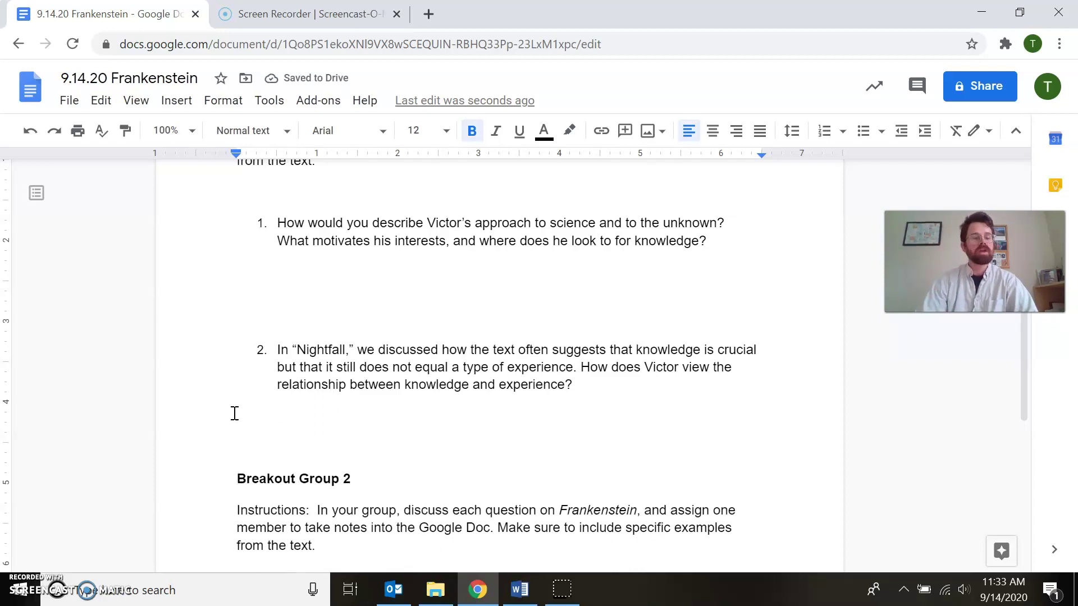
Step: Enter the sample text Alkdjaodifja and a new line between the Group 1 questions and the Breakout Group 2 heading
click(274, 411)
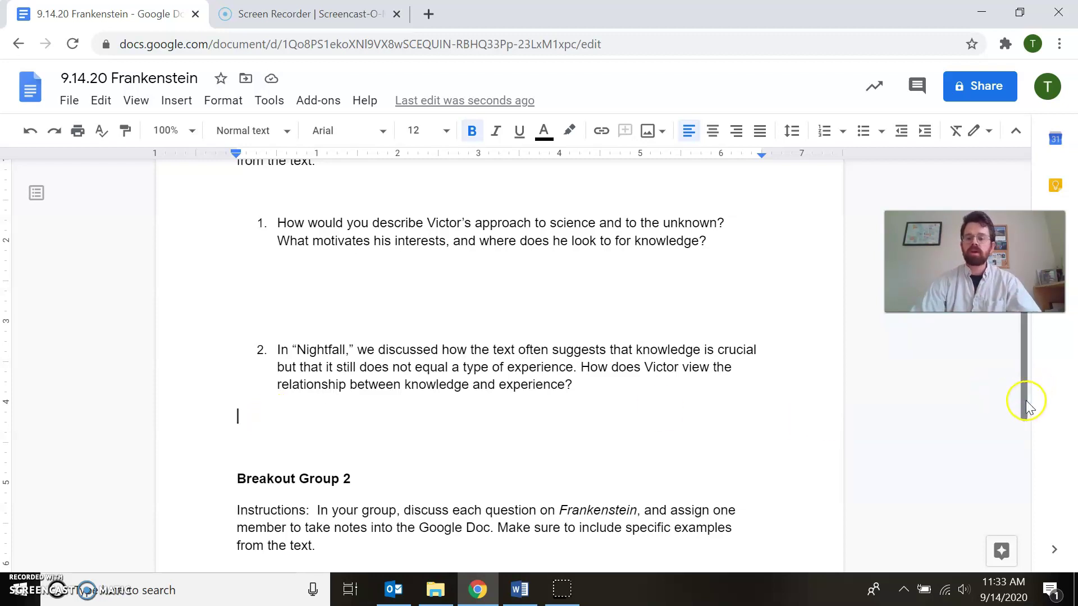
drag(1025, 402, 1018, 365)
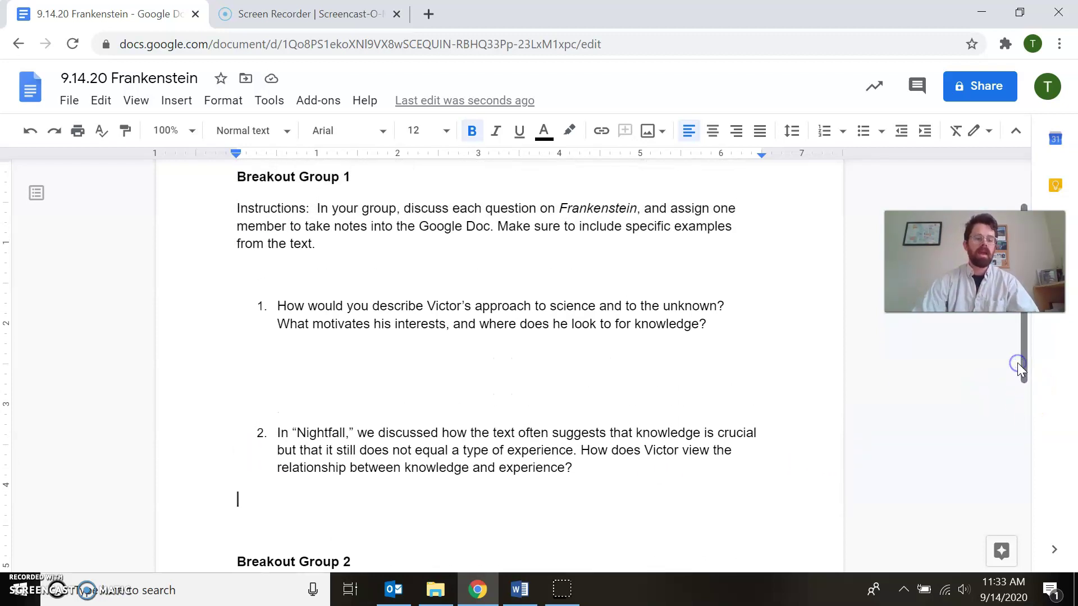
text(alkdjaodifja)
key(Return)
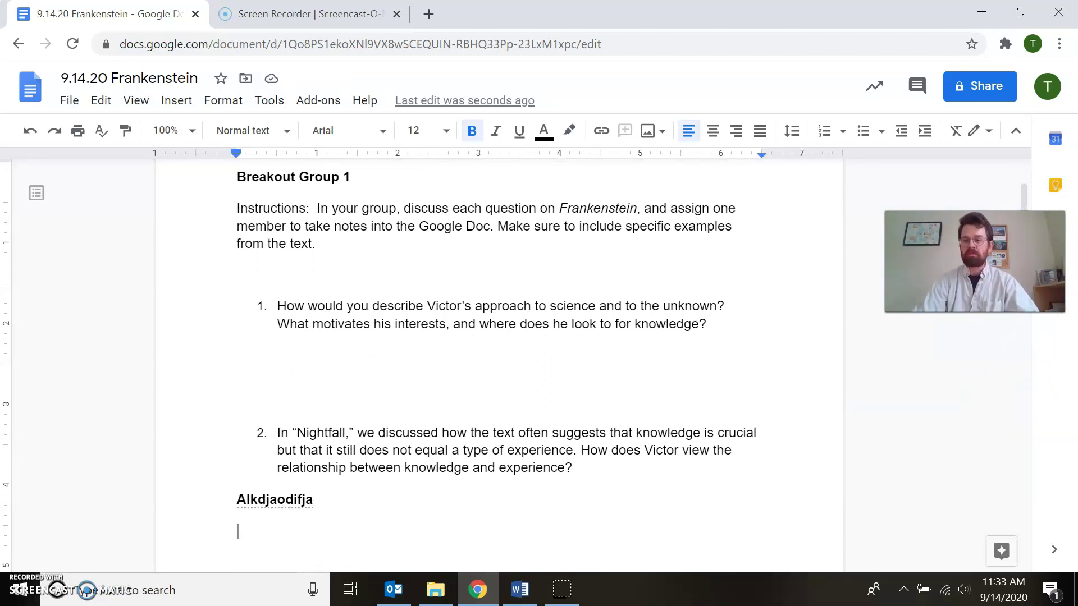
mouse_move(1022, 194)
mouse_down()
mouse_move(1025, 204)
mouse_move(1027, 190)
mouse_up()
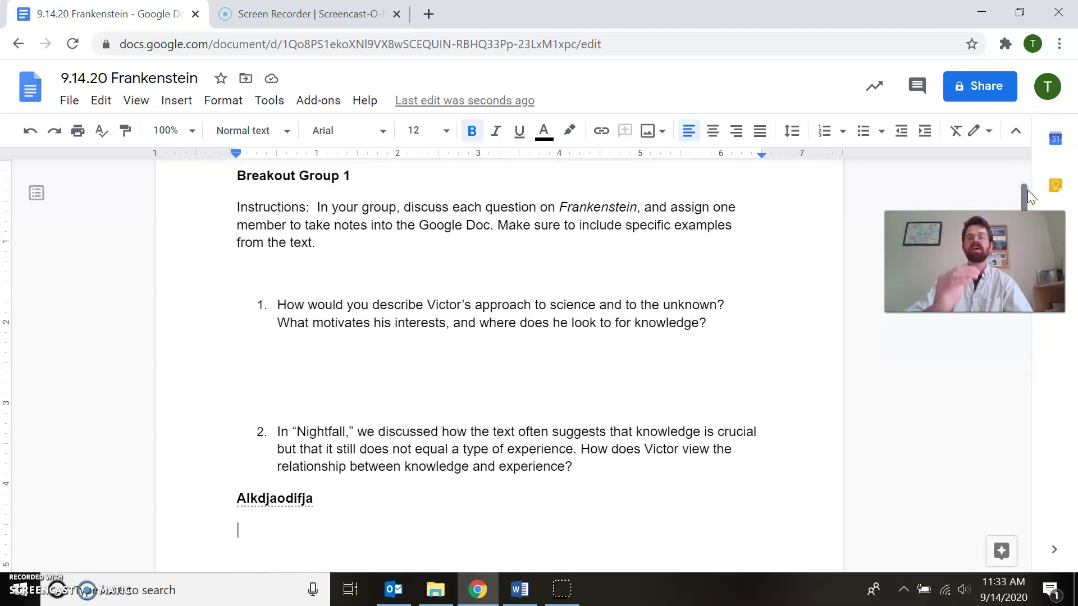
Step: Delete the sample text and the extra blank lines above the Breakout Group 2 heading
click(332, 501)
key(BackSpace)
key(BackSpace)
key(BackSpace)
key(BackSpace)
key(BackSpace)
key(BackSpace)
key(BackSpace)
key(BackSpace)
key(Delete)
key(Delete)
Step: Insert a page break directly before the Breakout Group 2 heading so the section starts on its own page
key(Down)
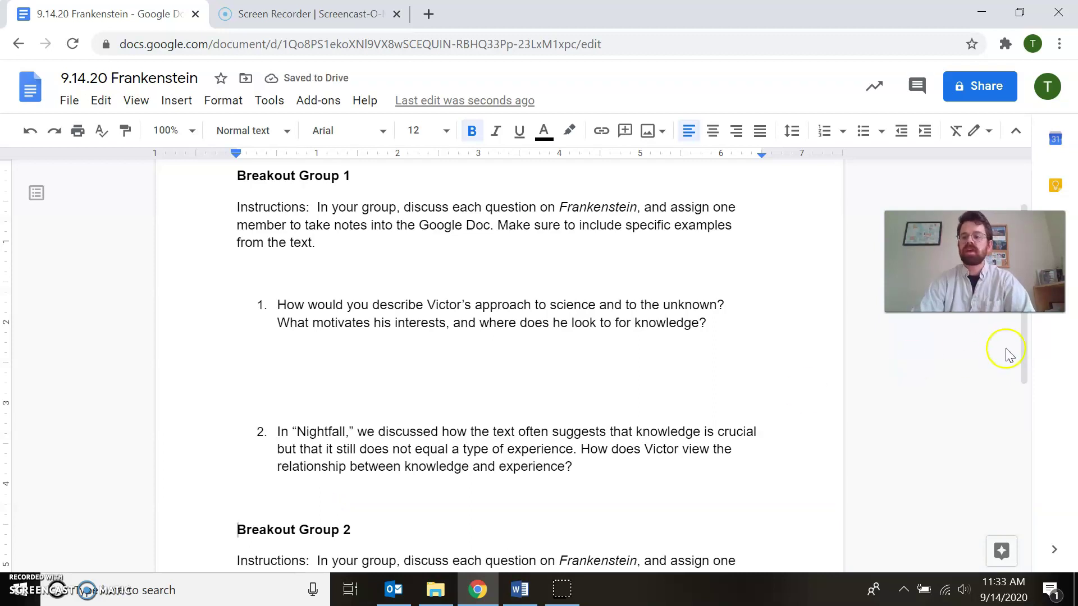
drag(1025, 352, 1025, 355)
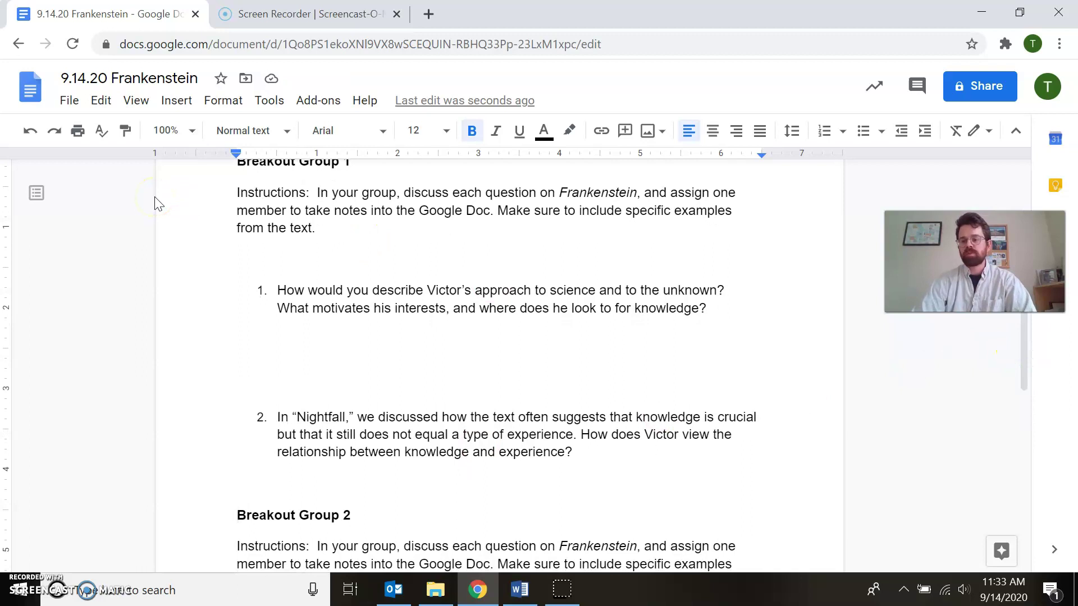
click(178, 102)
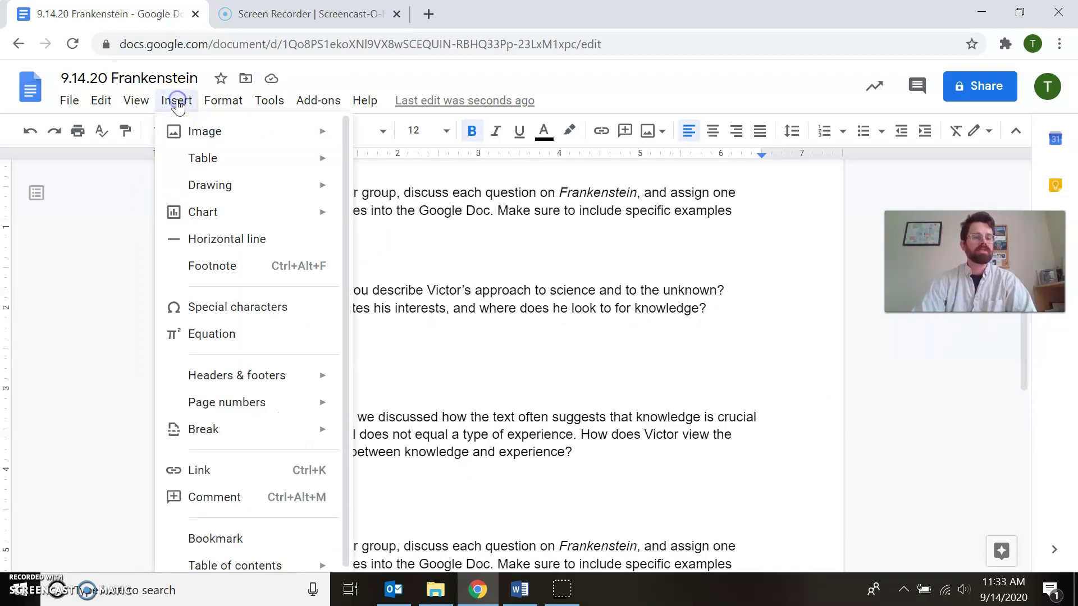
mouse_move(224, 442)
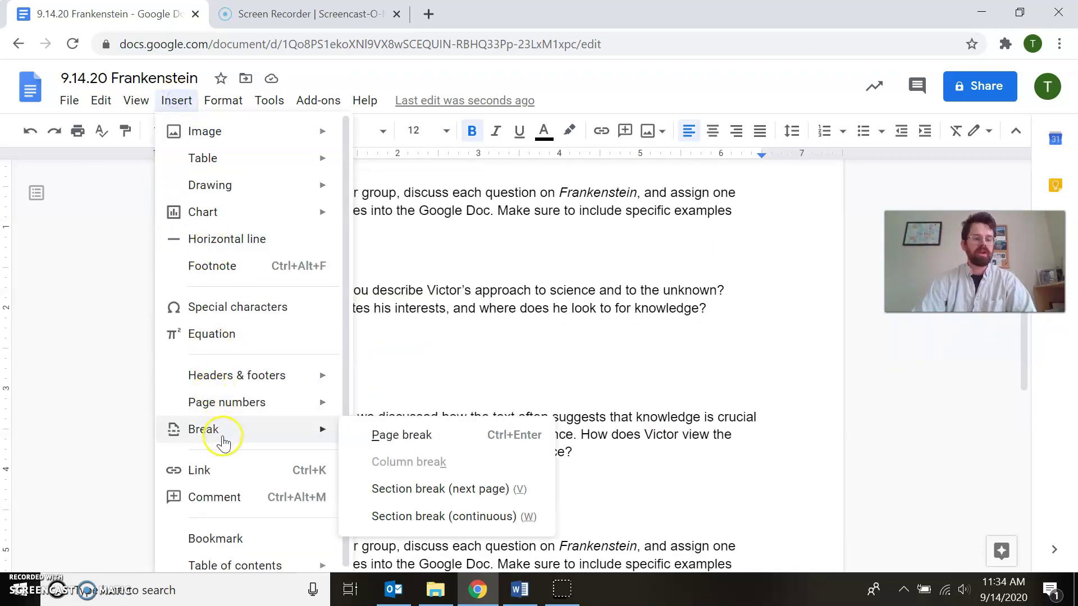
click(385, 433)
drag(1015, 367, 1039, 198)
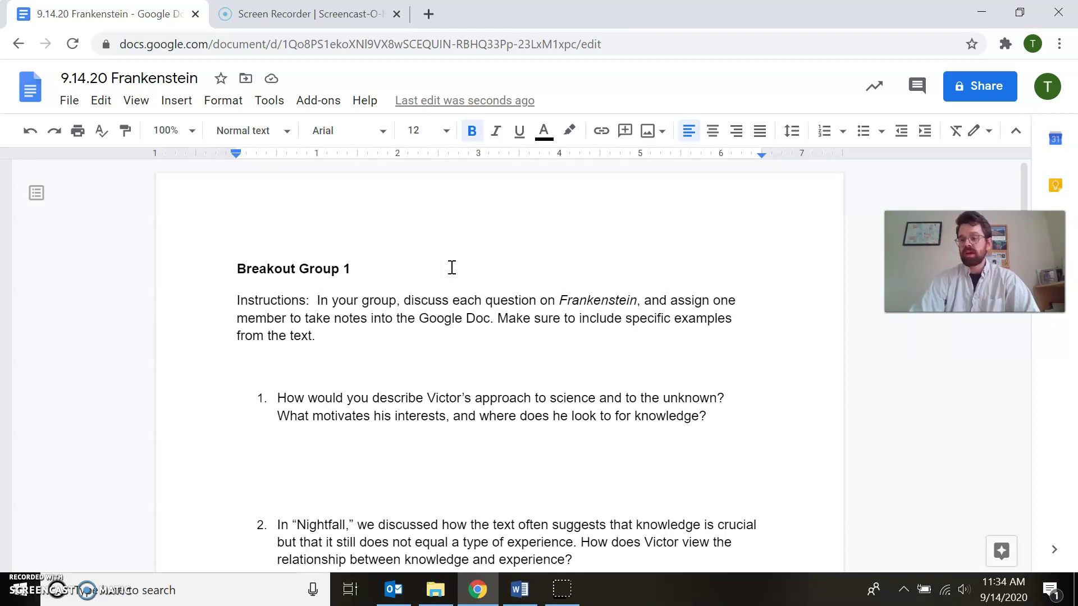
Step: Open the document's sharing settings, extend link access to Elgin Community College, and broaden it to Anyone with the link
click(367, 270)
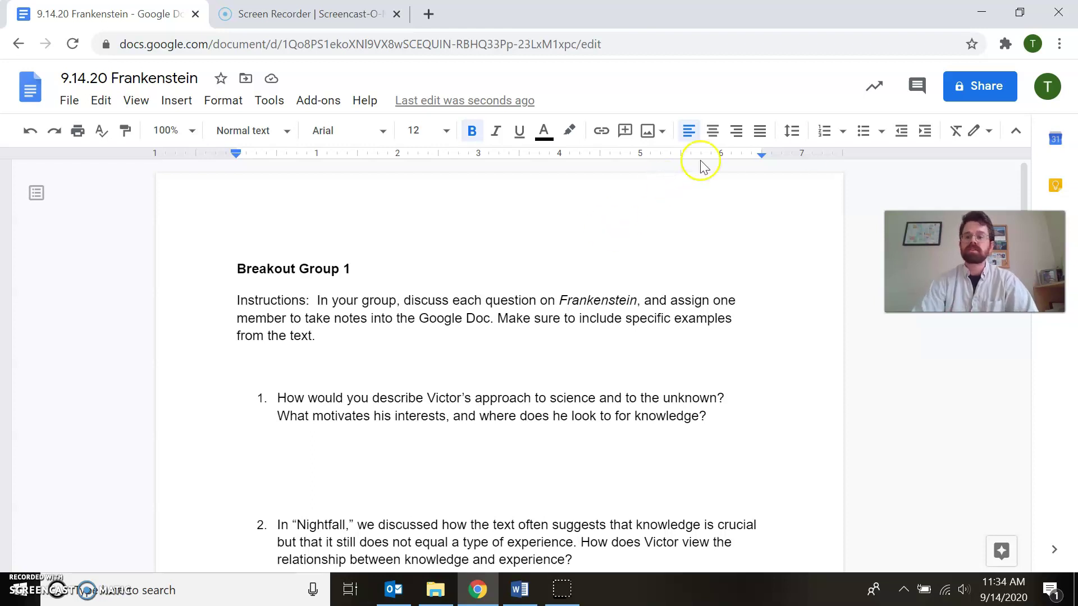
click(976, 93)
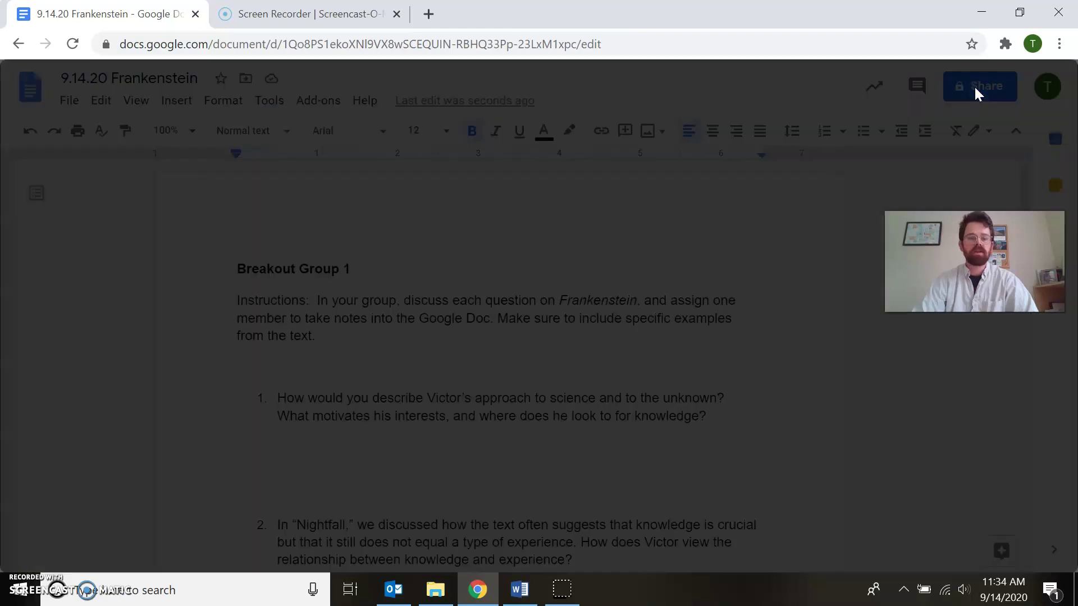
click(631, 308)
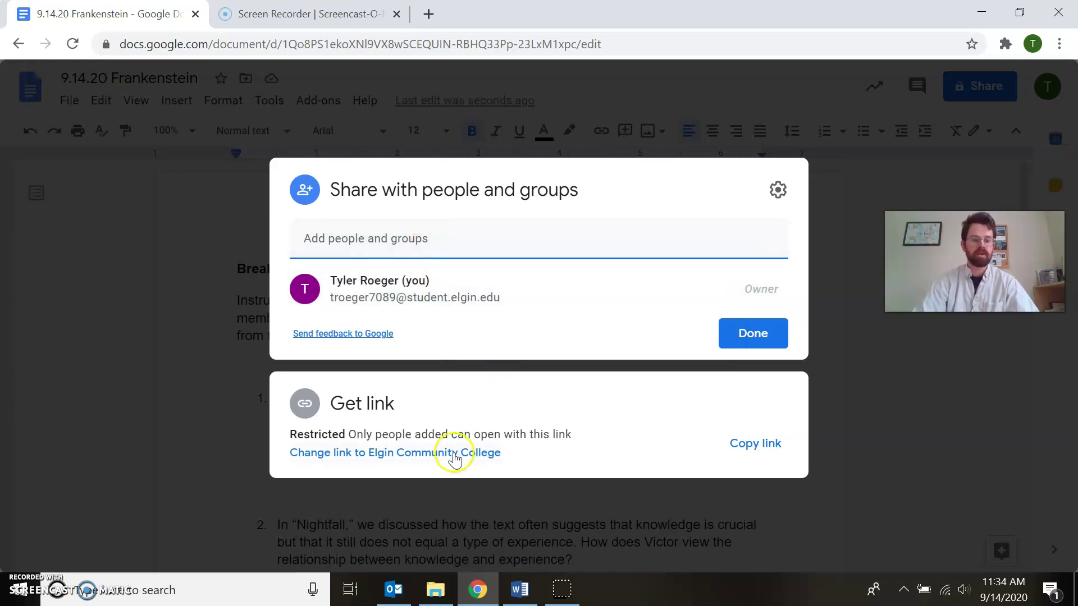
click(412, 455)
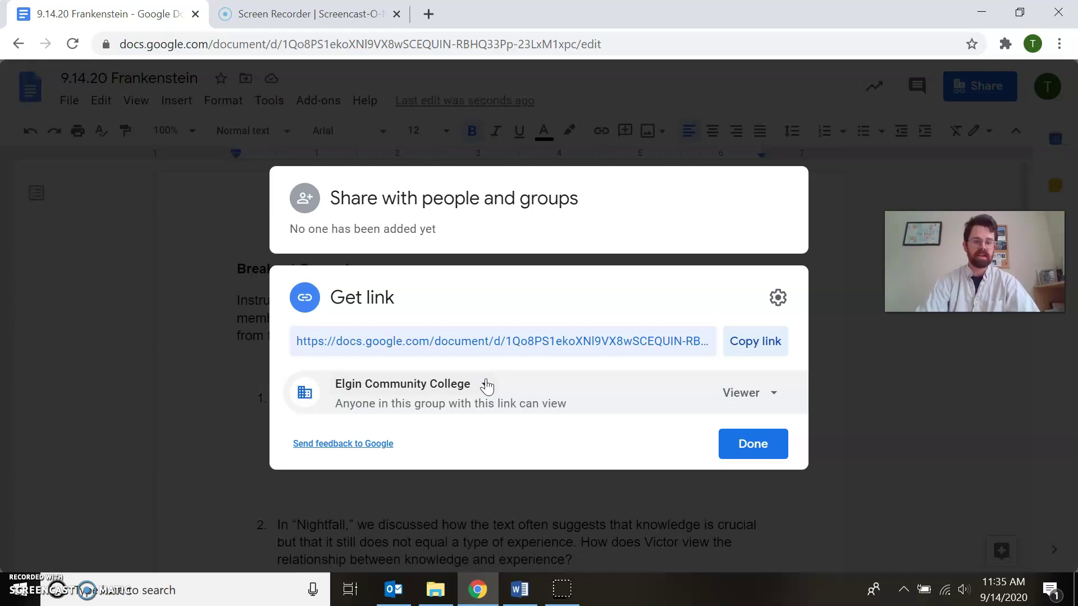
click(486, 386)
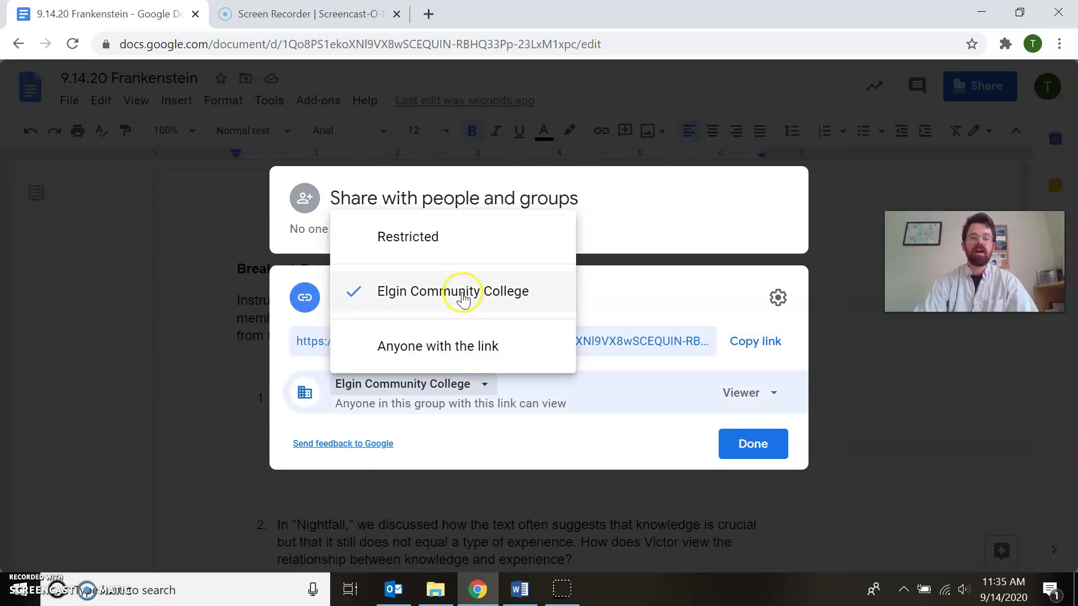
click(441, 356)
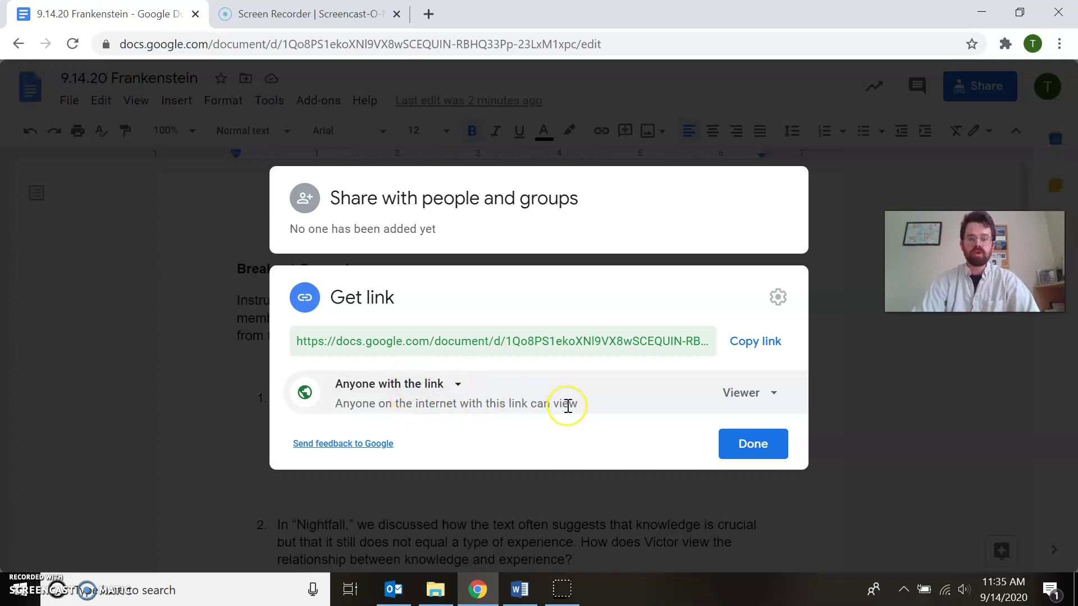
Step: Set the permission for anyone with the link to Editor and copy the document's sharing link, finishing the sharing settings
click(767, 395)
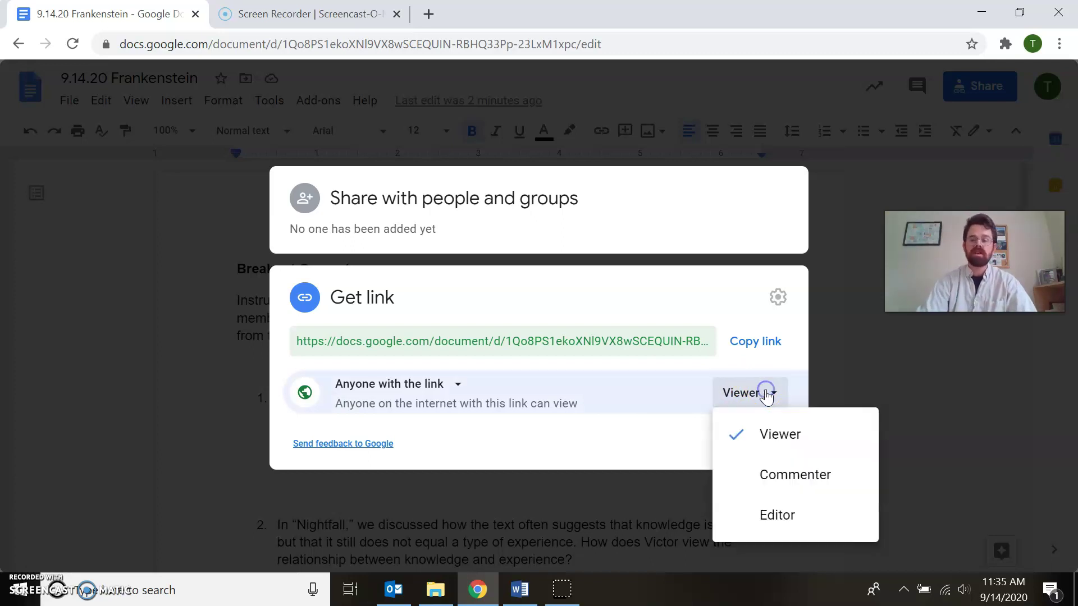
click(776, 518)
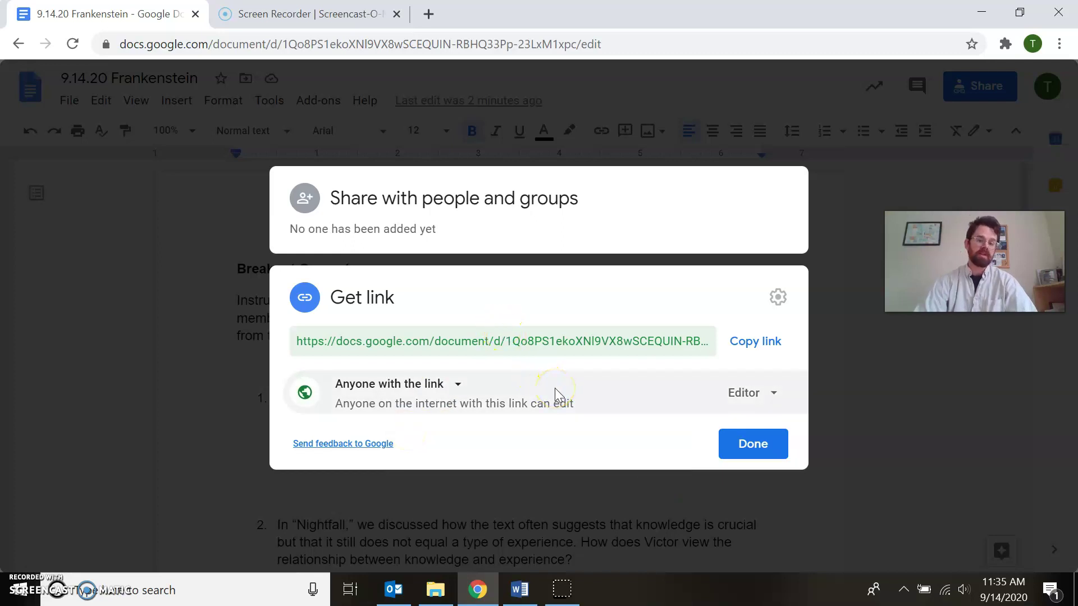
click(758, 342)
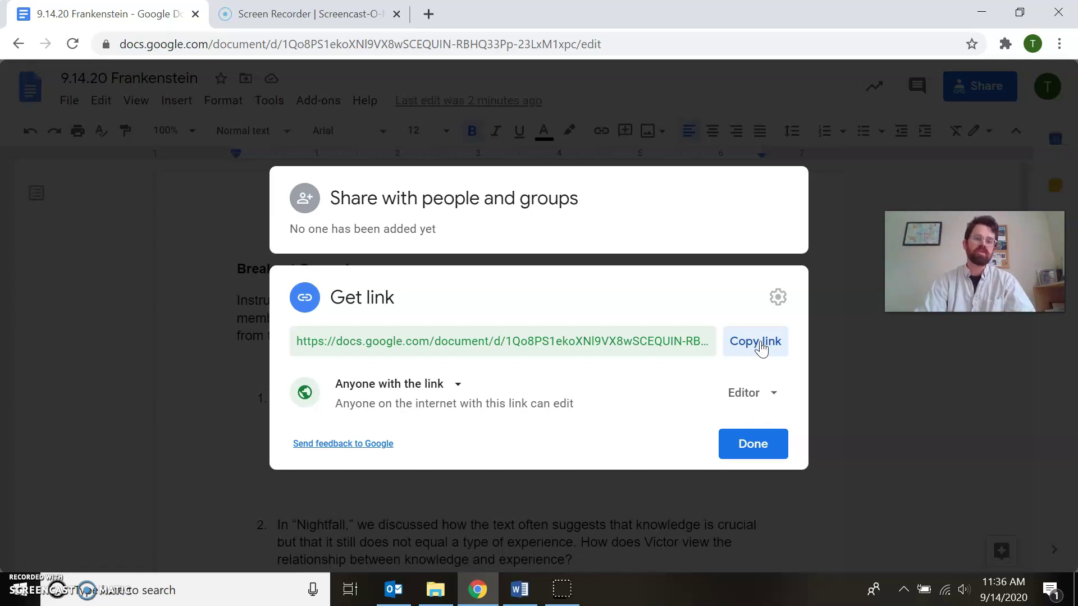
click(754, 438)
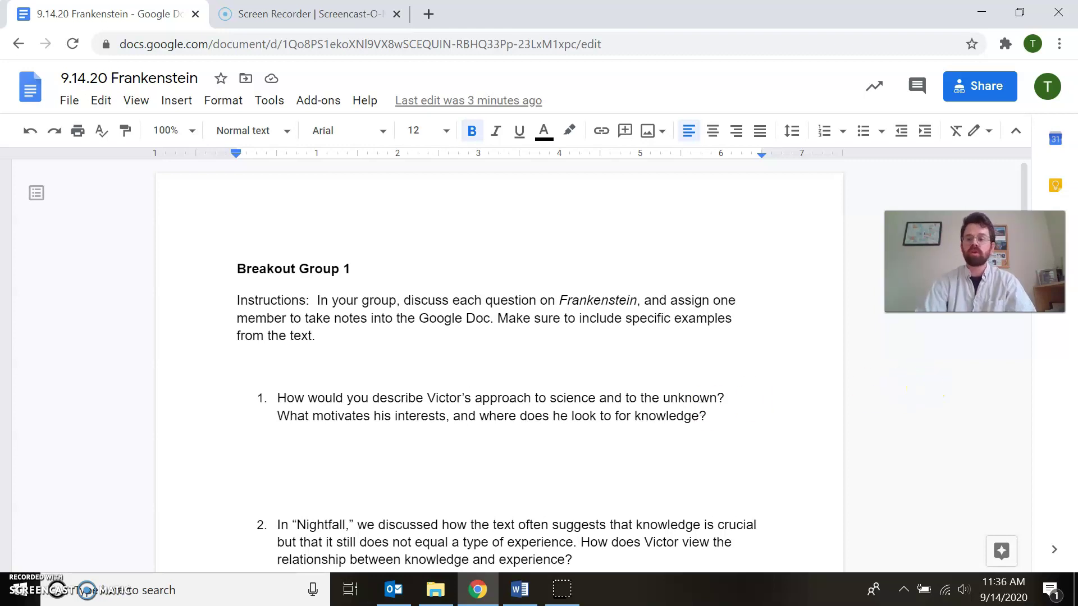
drag(1021, 175, 1023, 207)
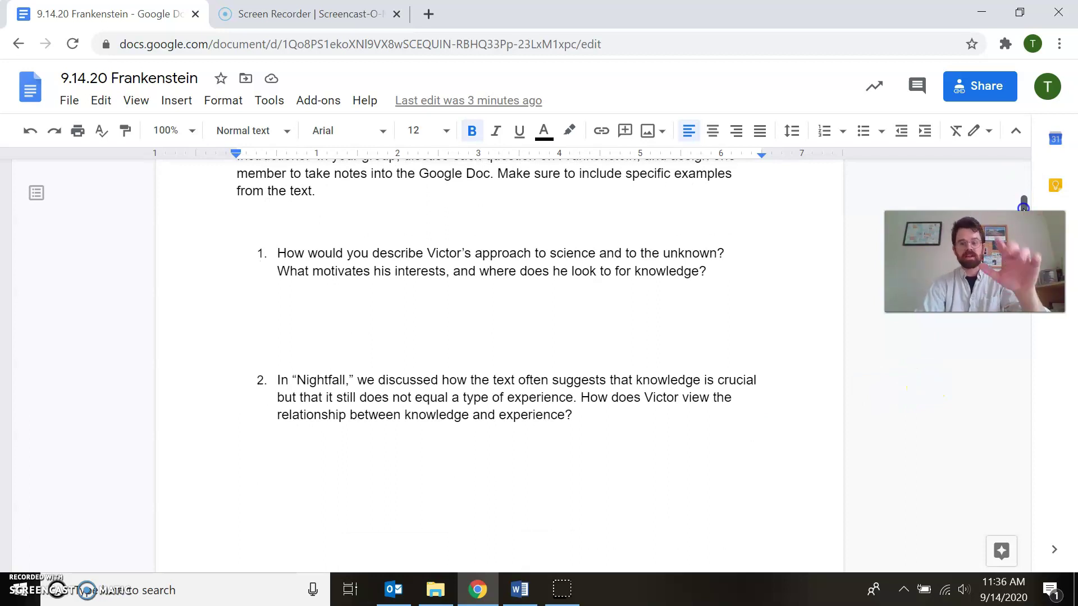
drag(1023, 207, 1021, 144)
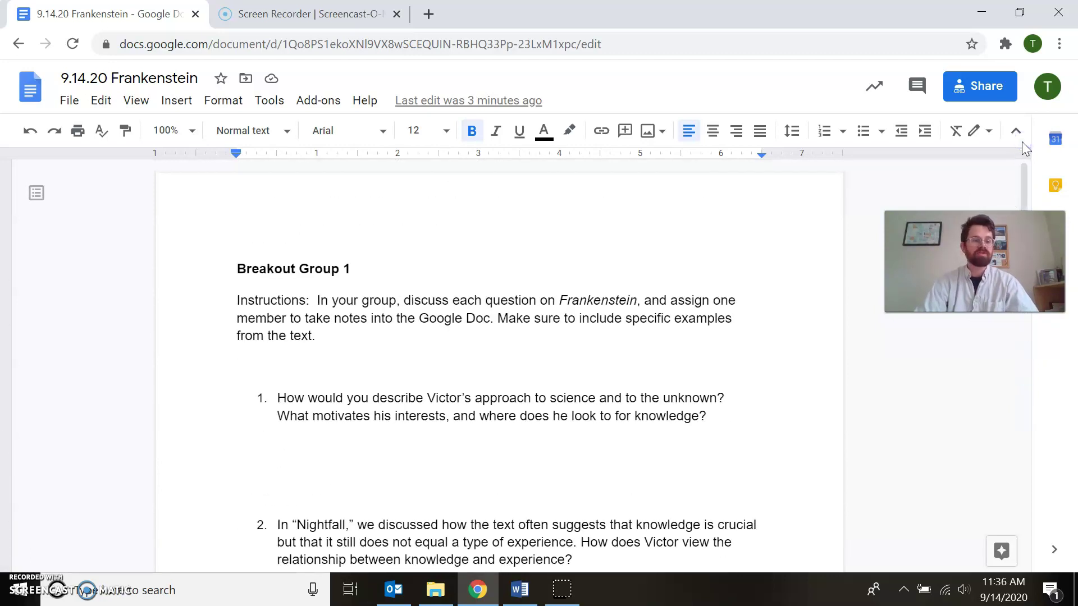